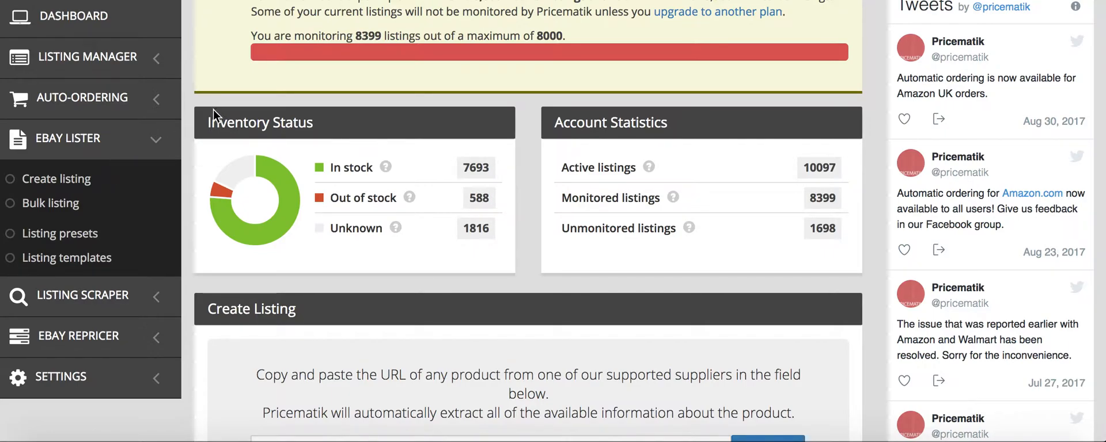
Start a new eBay listing from the sidebar, then bring up the Amazon results for "big mable".
{"action": "left_click", "coordinate": [70, 182]}
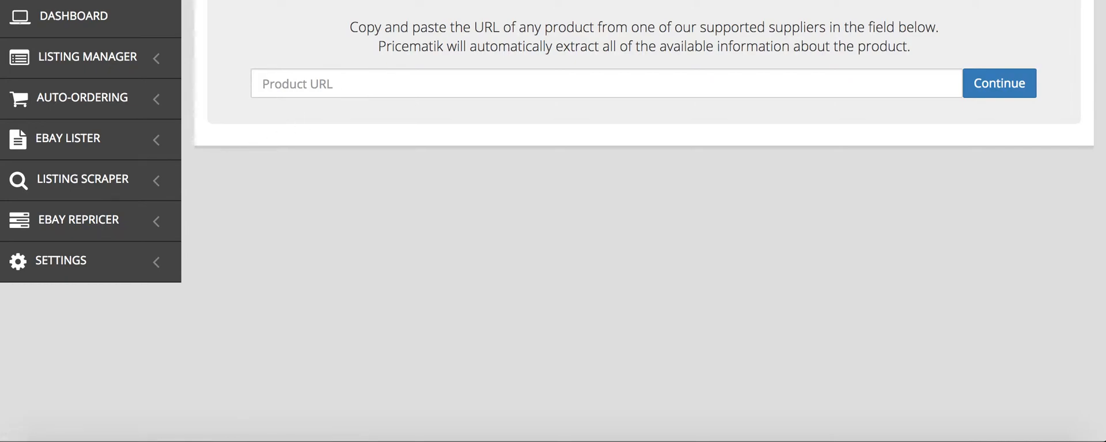
{"action": "key", "text": "ctrl+Tab"}
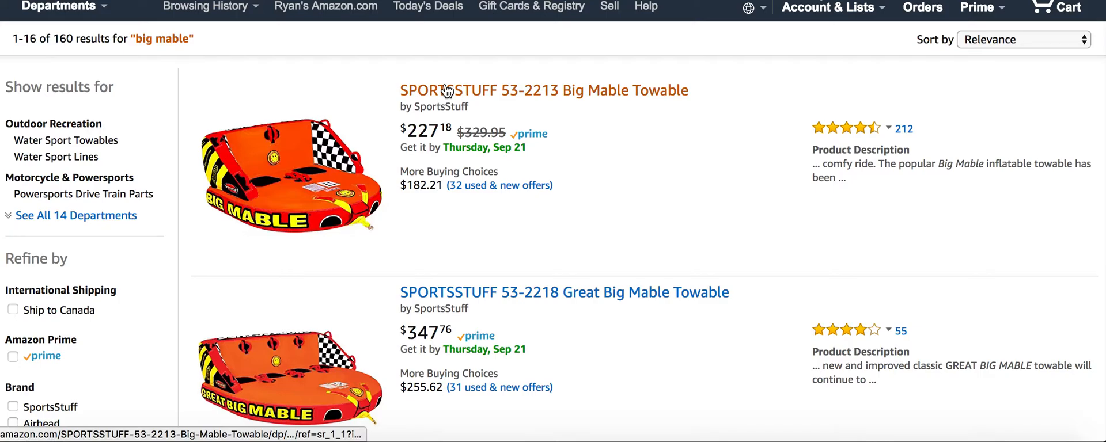
Choose the SPORTSSTUFF 53-2213 Big Mable Towable result to reach its Amazon product page.
{"action": "left_click", "coordinate": [446, 90]}
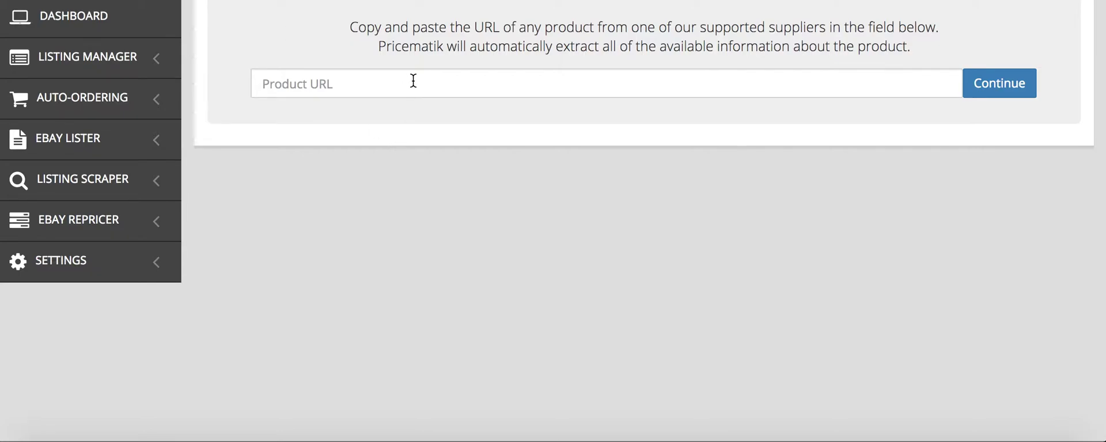
Paste the Big Mable Towable's Amazon link into the Product URL field and continue to import it.
{"action": "left_click", "coordinate": [413, 81]}
{"action": "key", "text": "super+v"}
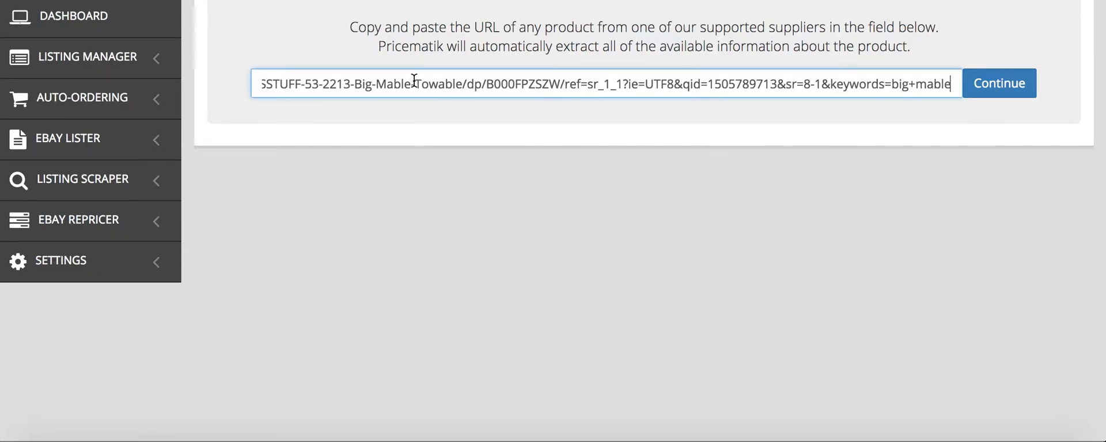
{"action": "triple_click", "coordinate": [624, 81]}
{"action": "left_click", "coordinate": [407, 114]}
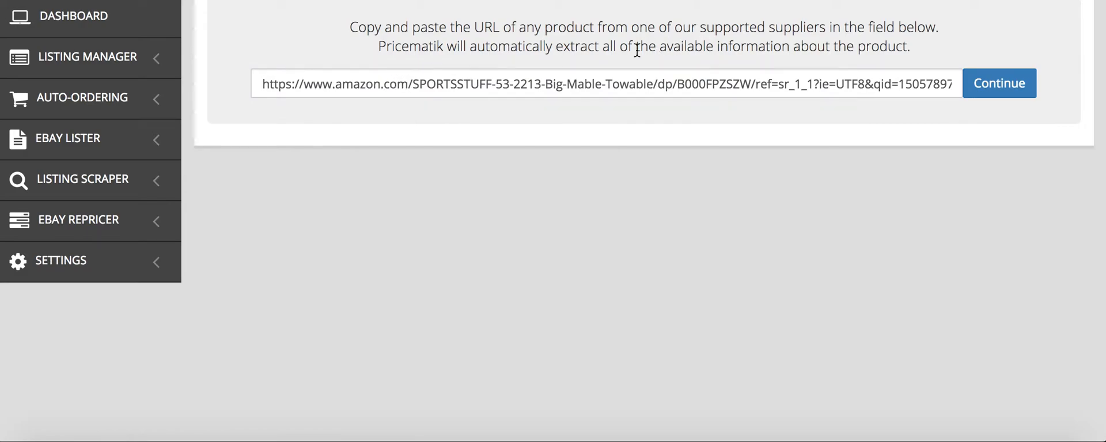
{"action": "left_click", "coordinate": [1026, 90]}
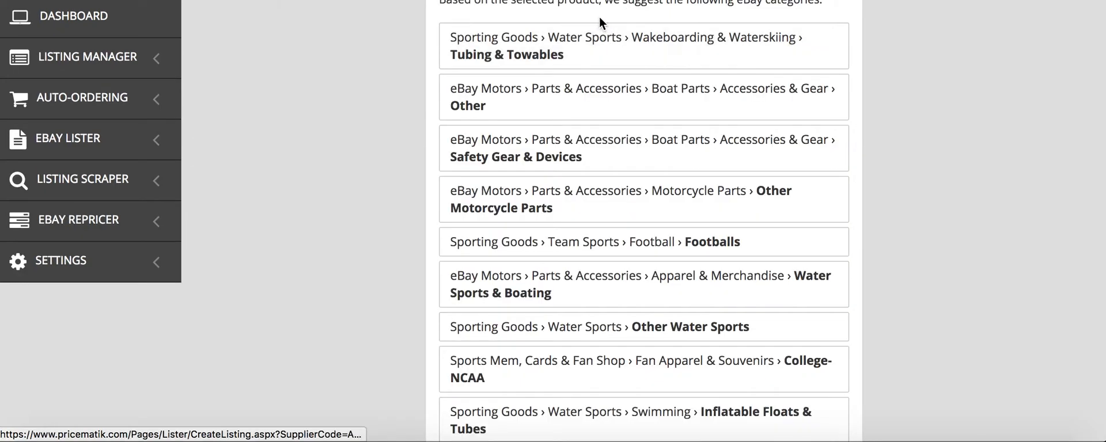
File the listing under Tubing & Towables and reveal the $277.08 sale price breakdown and product details with UPC.
{"action": "left_click", "coordinate": [604, 44]}
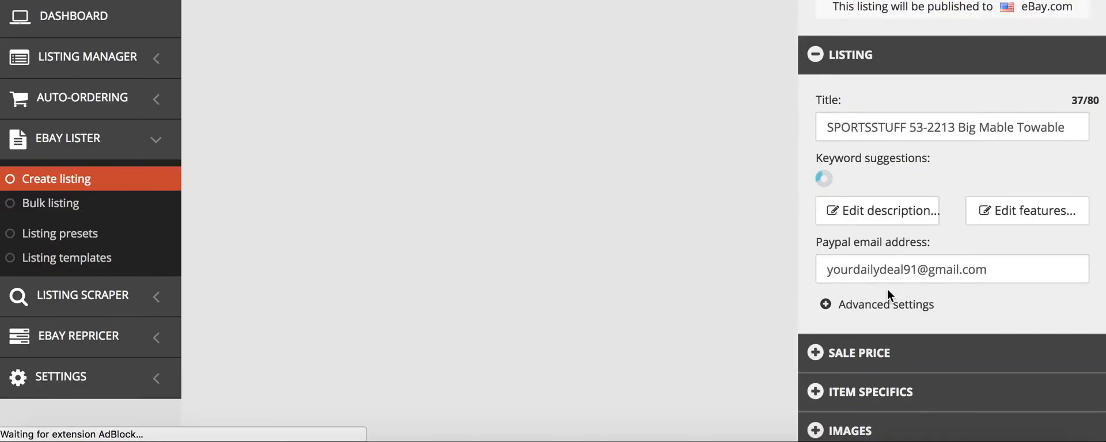
{"action": "scroll", "coordinate": [858, 364], "scroll_direction": "down", "scroll_amount": 1}
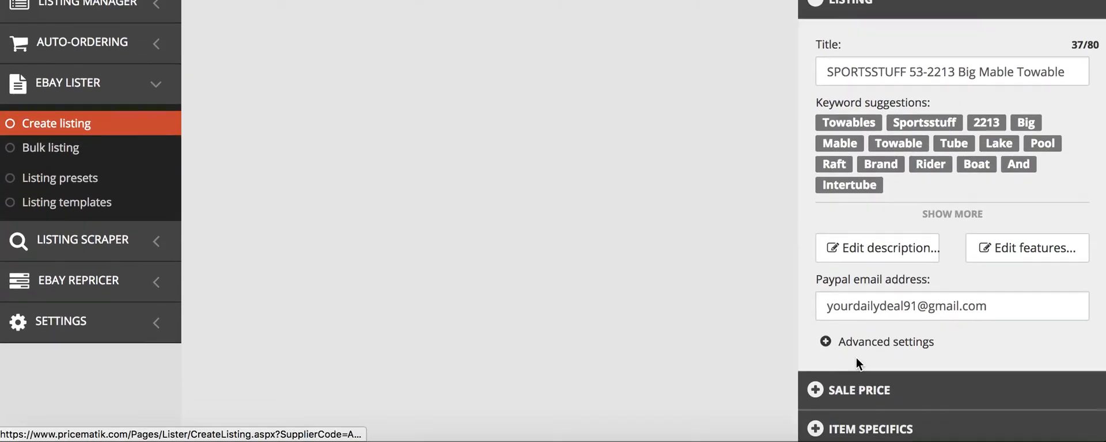
{"action": "left_click", "coordinate": [857, 390]}
{"action": "scroll", "coordinate": [859, 393], "scroll_direction": "down", "scroll_amount": 2}
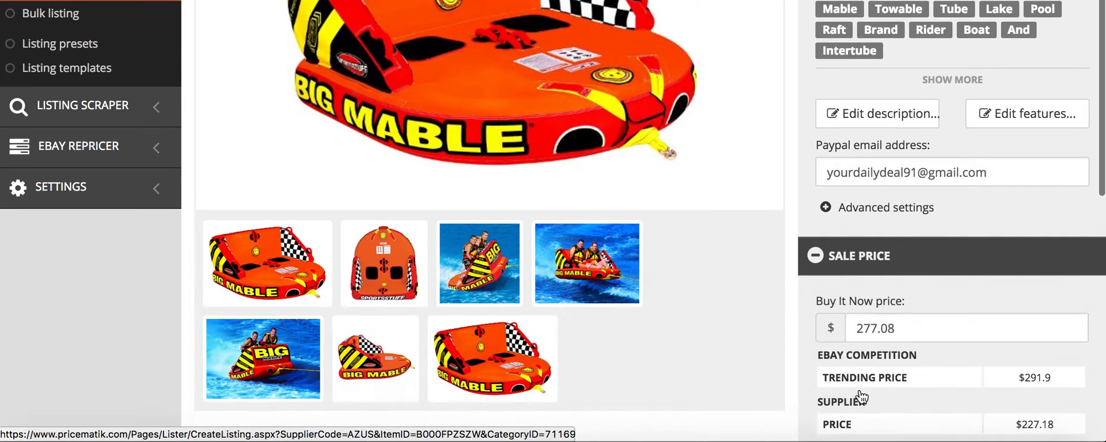
{"action": "scroll", "coordinate": [888, 383], "scroll_direction": "down", "scroll_amount": 2}
{"action": "scroll", "coordinate": [889, 383], "scroll_direction": "down", "scroll_amount": 2}
{"action": "scroll", "coordinate": [889, 383], "scroll_direction": "down", "scroll_amount": 1}
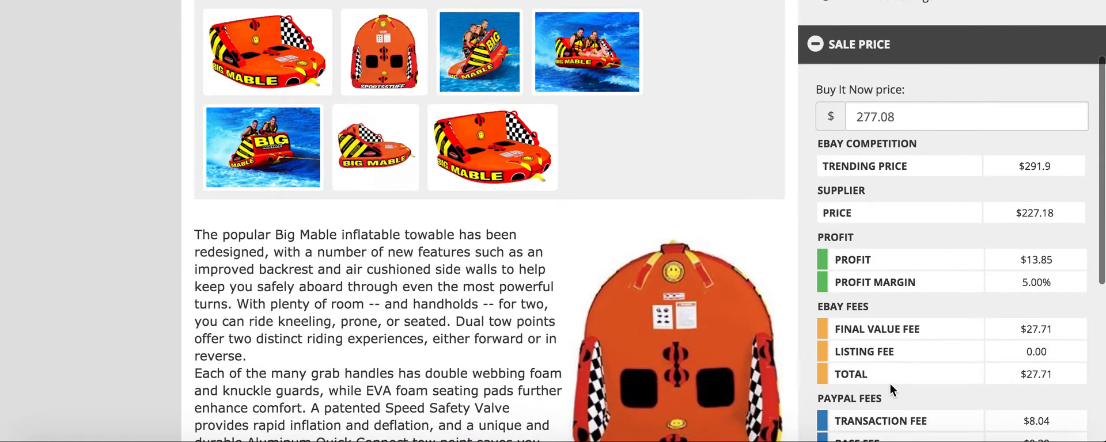
{"action": "scroll", "coordinate": [889, 383], "scroll_direction": "up", "scroll_amount": 2}
{"action": "scroll", "coordinate": [889, 383], "scroll_direction": "up", "scroll_amount": 2}
{"action": "scroll", "coordinate": [891, 412], "scroll_direction": "down", "scroll_amount": 1}
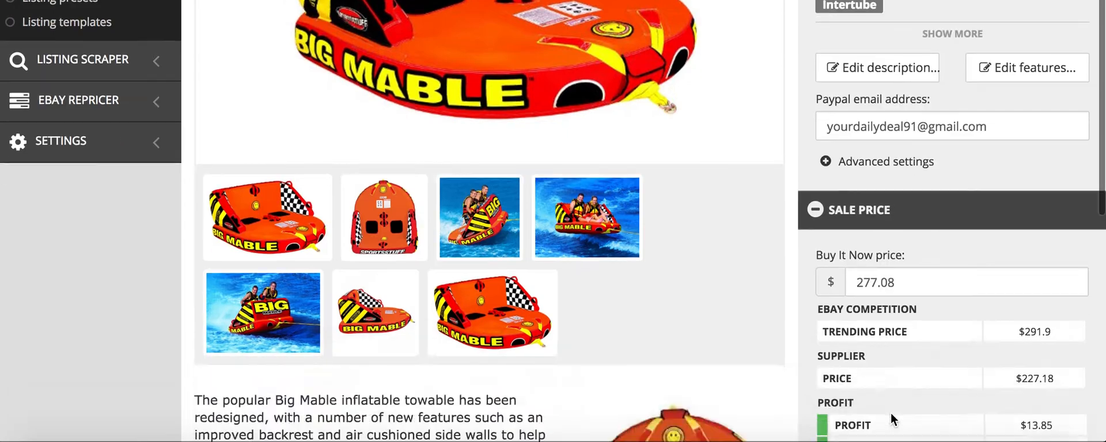
{"action": "scroll", "coordinate": [891, 412], "scroll_direction": "down", "scroll_amount": 3}
{"action": "scroll", "coordinate": [890, 412], "scroll_direction": "down", "scroll_amount": 1}
{"action": "scroll", "coordinate": [890, 411], "scroll_direction": "up", "scroll_amount": 2}
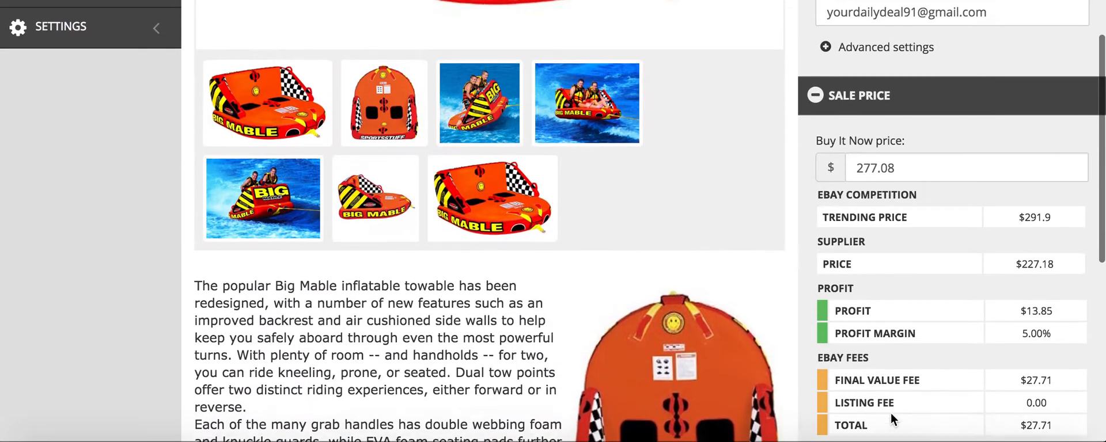
{"action": "scroll", "coordinate": [890, 412], "scroll_direction": "down", "scroll_amount": 3}
{"action": "scroll", "coordinate": [891, 413], "scroll_direction": "down", "scroll_amount": 2}
{"action": "scroll", "coordinate": [890, 412], "scroll_direction": "up", "scroll_amount": 1}
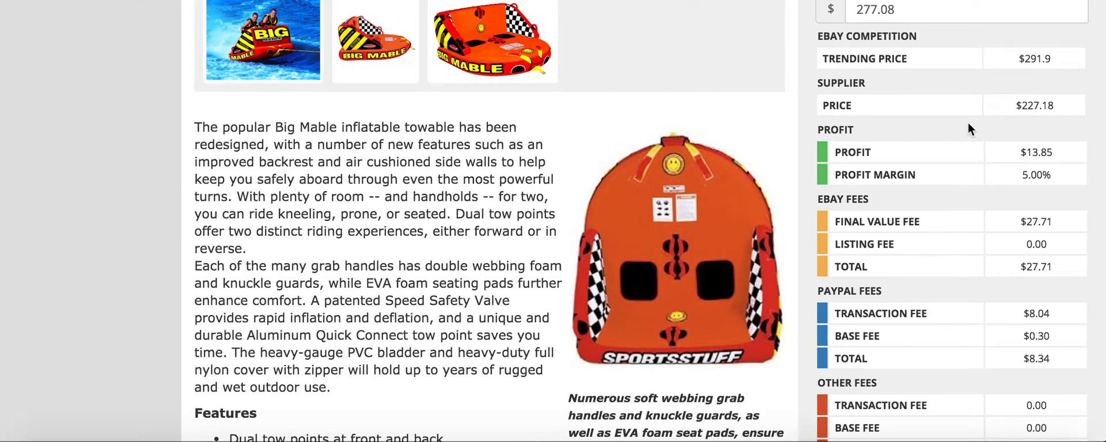
{"action": "scroll", "coordinate": [959, 90], "scroll_direction": "up", "scroll_amount": 4}
{"action": "scroll", "coordinate": [958, 91], "scroll_direction": "up", "scroll_amount": 4}
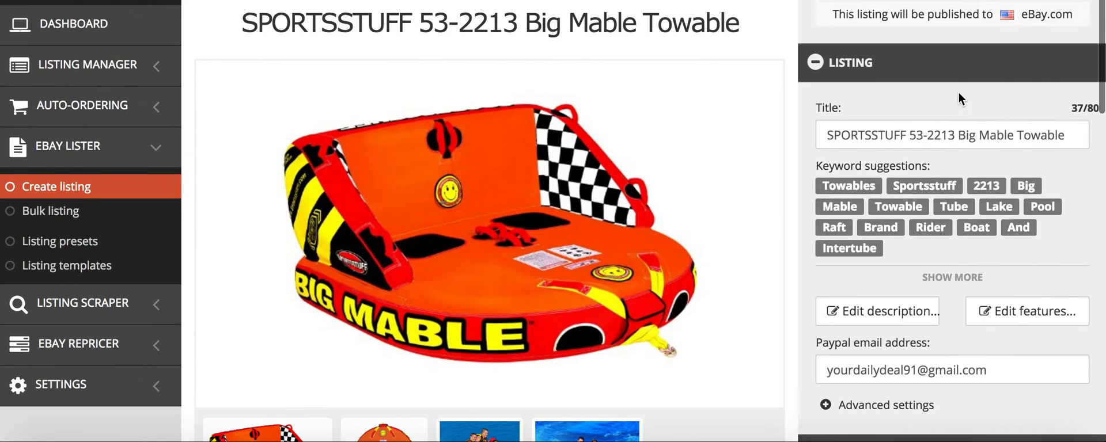
{"action": "scroll", "coordinate": [958, 90], "scroll_direction": "up", "scroll_amount": 1}
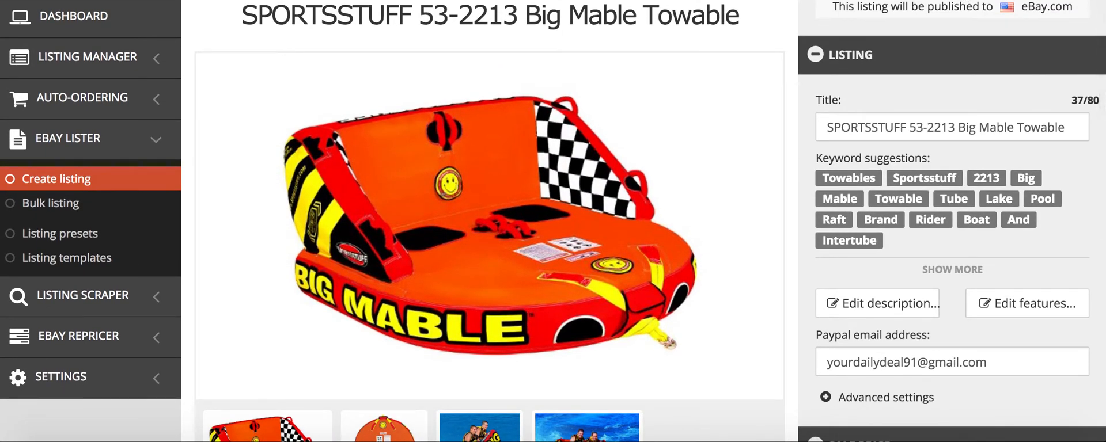
{"action": "scroll", "coordinate": [945, 167], "scroll_direction": "down", "scroll_amount": 8}
{"action": "scroll", "coordinate": [946, 166], "scroll_direction": "down", "scroll_amount": 3}
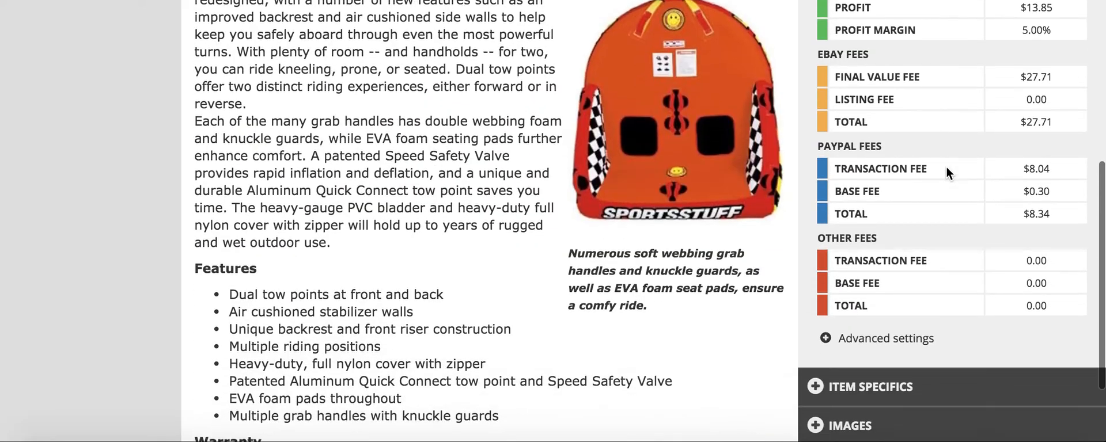
{"action": "scroll", "coordinate": [946, 166], "scroll_direction": "up", "scroll_amount": 4}
{"action": "scroll", "coordinate": [945, 166], "scroll_direction": "down", "scroll_amount": 10}
{"action": "left_click", "coordinate": [879, 345]}
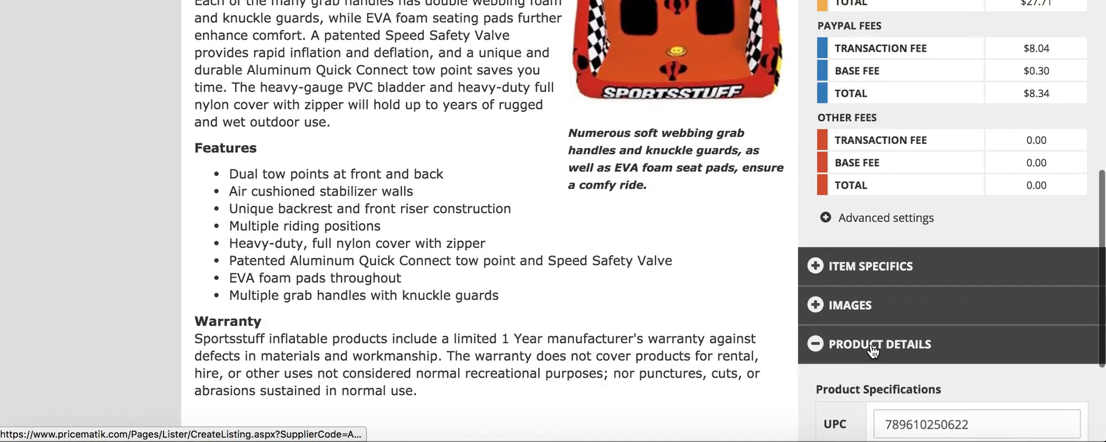
{"action": "scroll", "coordinate": [872, 351], "scroll_direction": "up", "scroll_amount": 15}
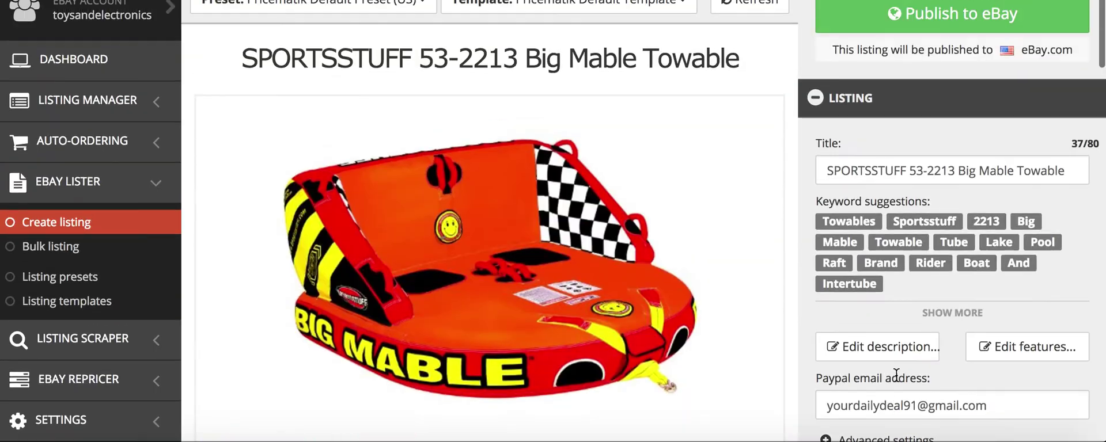